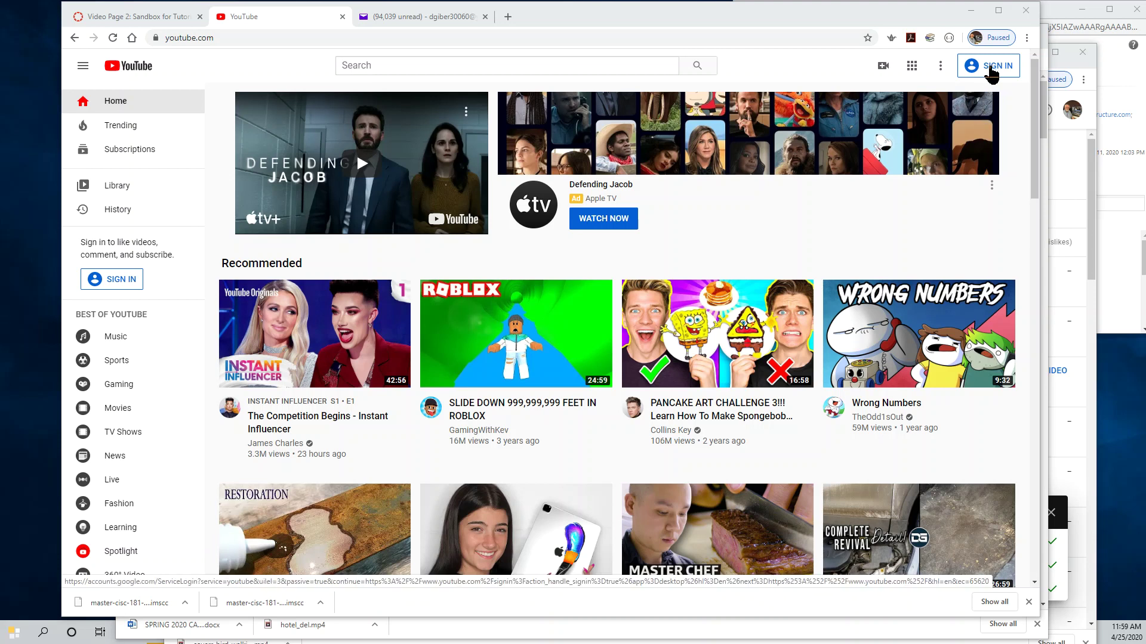
Step: Sign in to YouTube with the saved Google account by entering the account password
{"action": "left_click", "coordinate": [989, 67]}
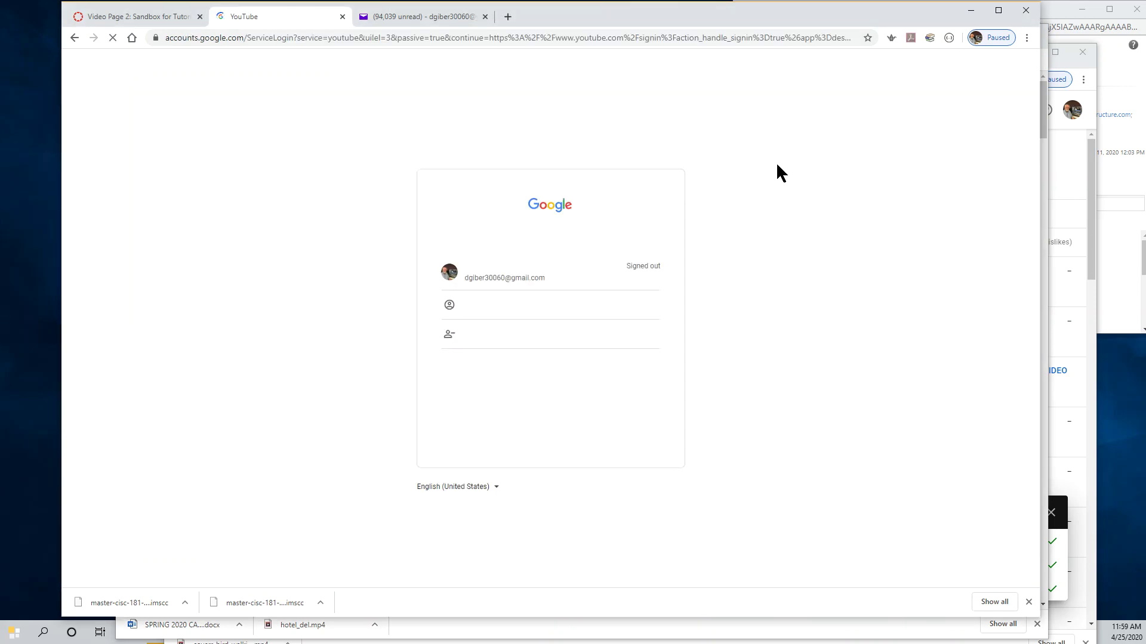
{"action": "left_click", "coordinate": [502, 280]}
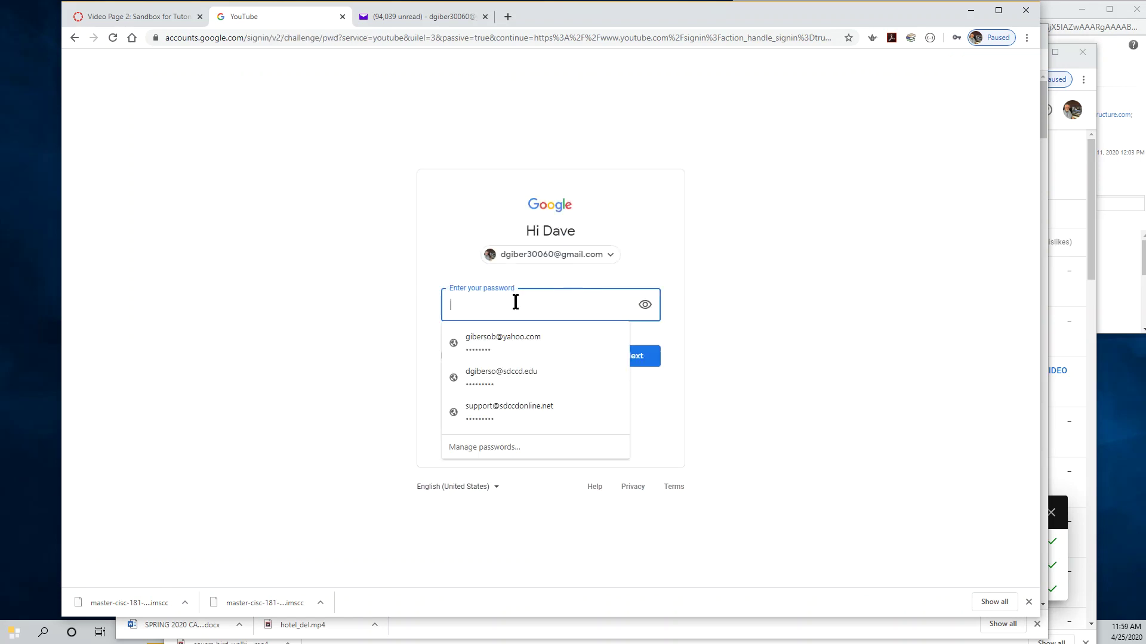
{"action": "type", "text": "•"}
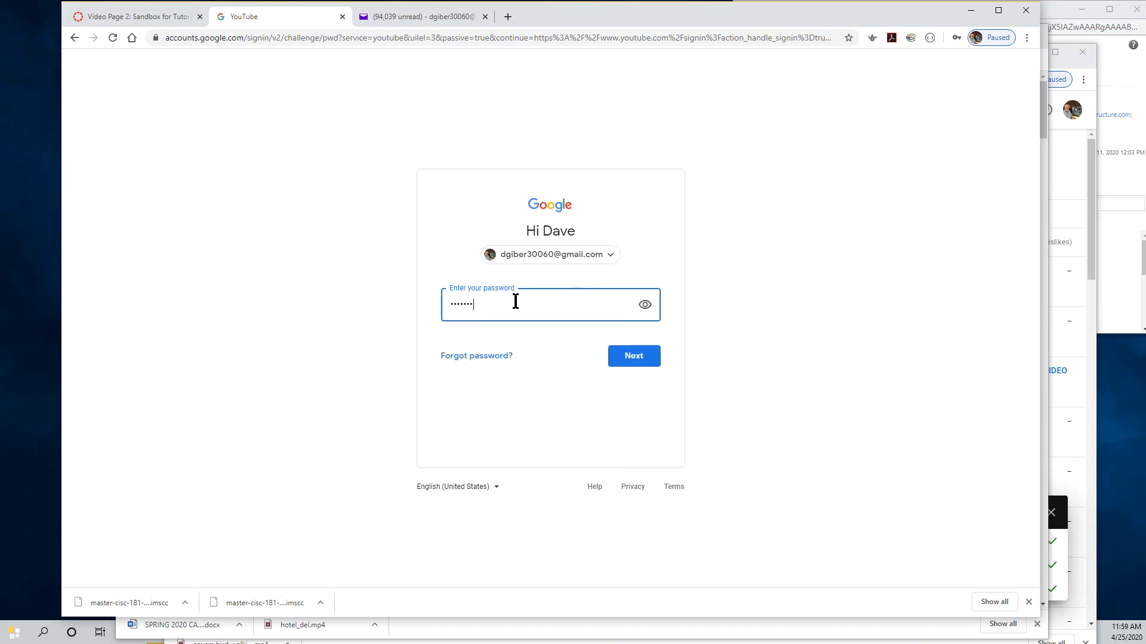
{"action": "left_click", "coordinate": [641, 364]}
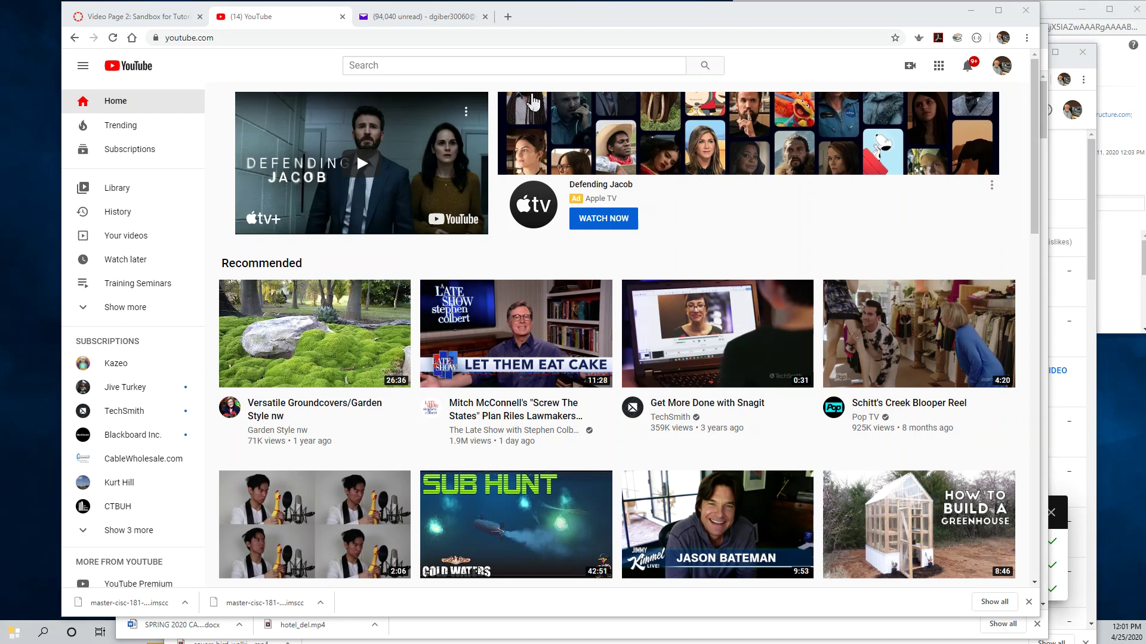
Step: Open a new Chrome tab with accounts.google.com partly typed, then return to the YouTube tab
{"action": "left_click", "coordinate": [507, 18]}
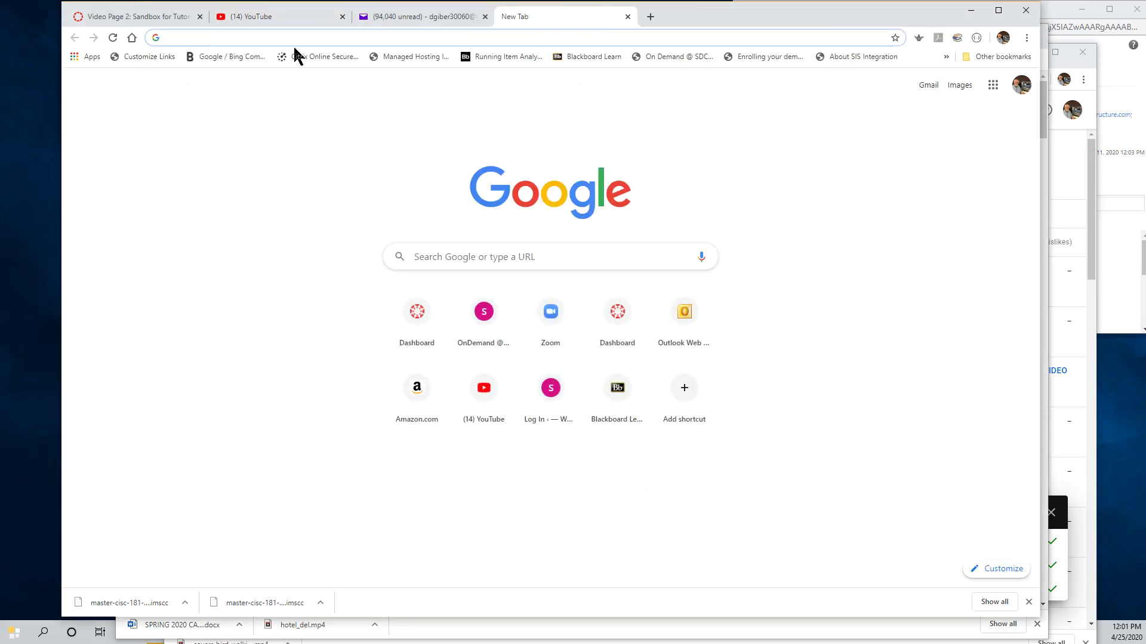
{"action": "type", "text": "accounts"}
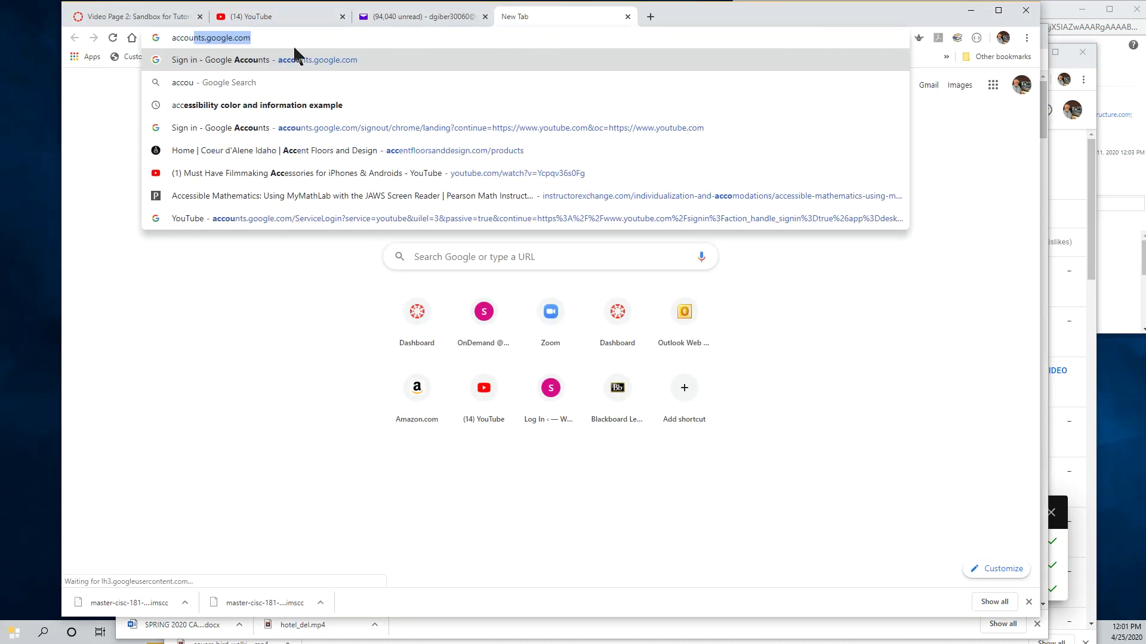
{"action": "type", "text": ".google."}
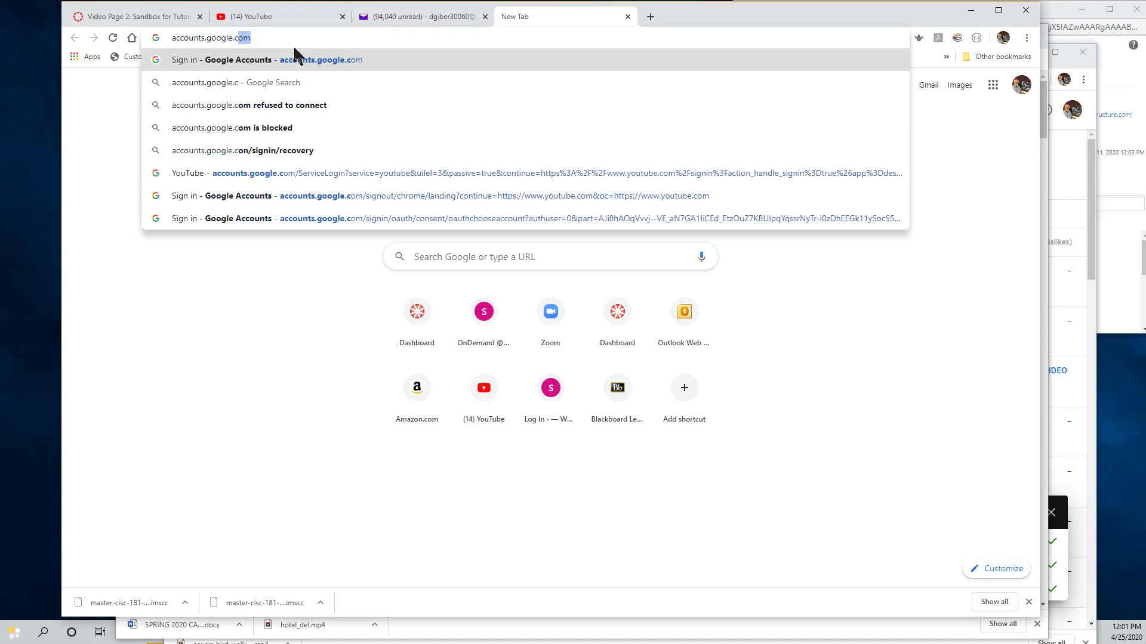
{"action": "type", "text": "com"}
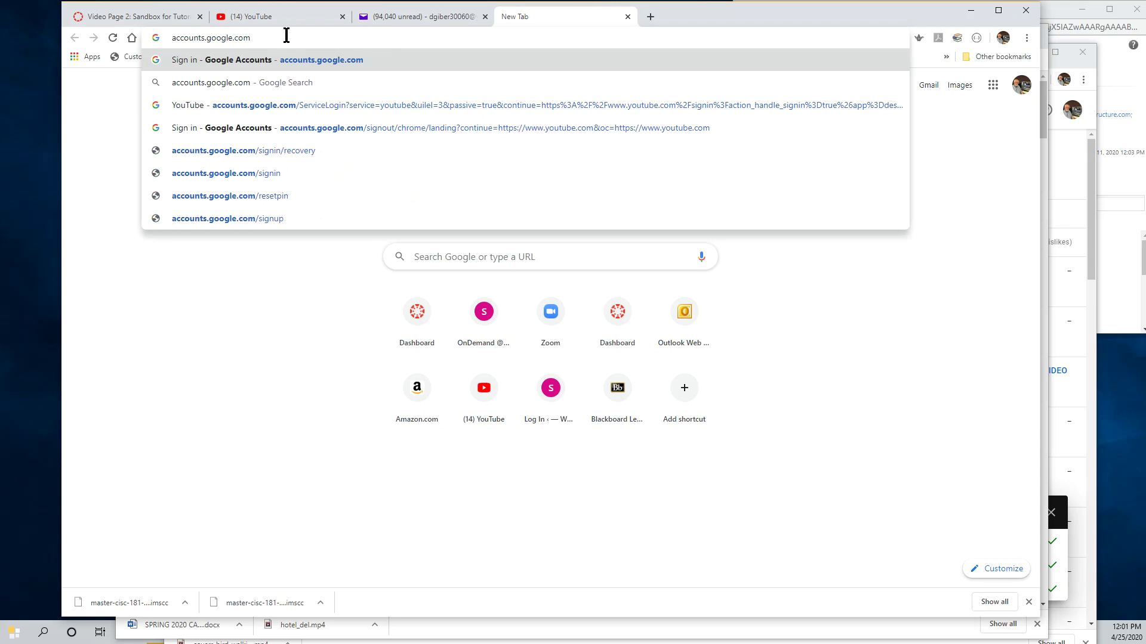
{"action": "left_click", "coordinate": [267, 18]}
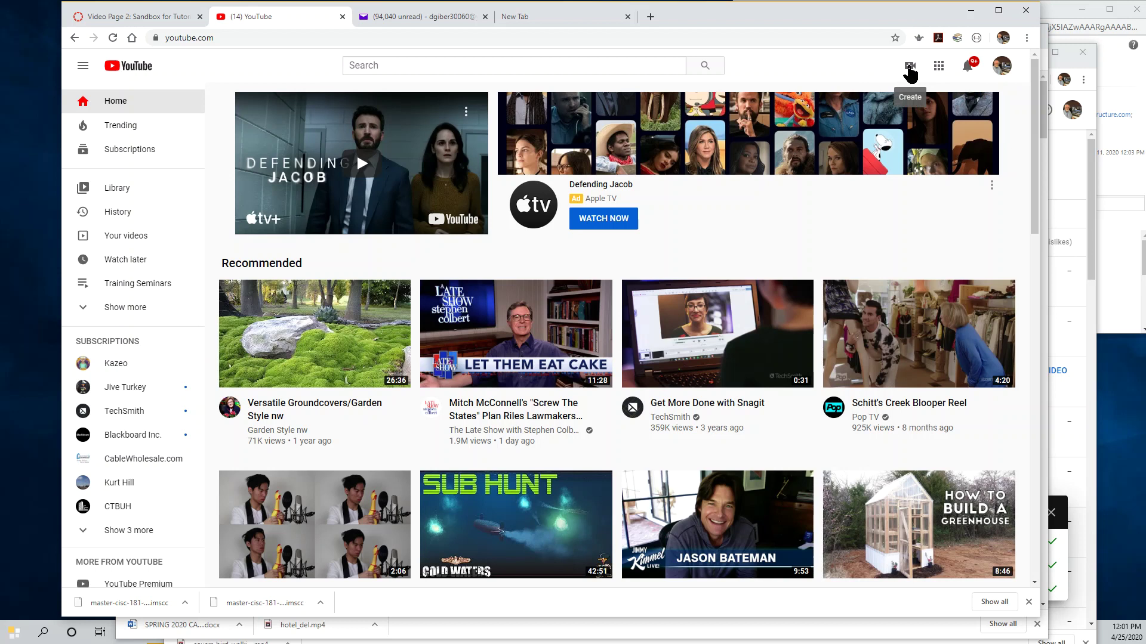
Step: Choose Upload video from the Create menu to bring up YouTube Studio's upload dialog
{"action": "left_click", "coordinate": [910, 67]}
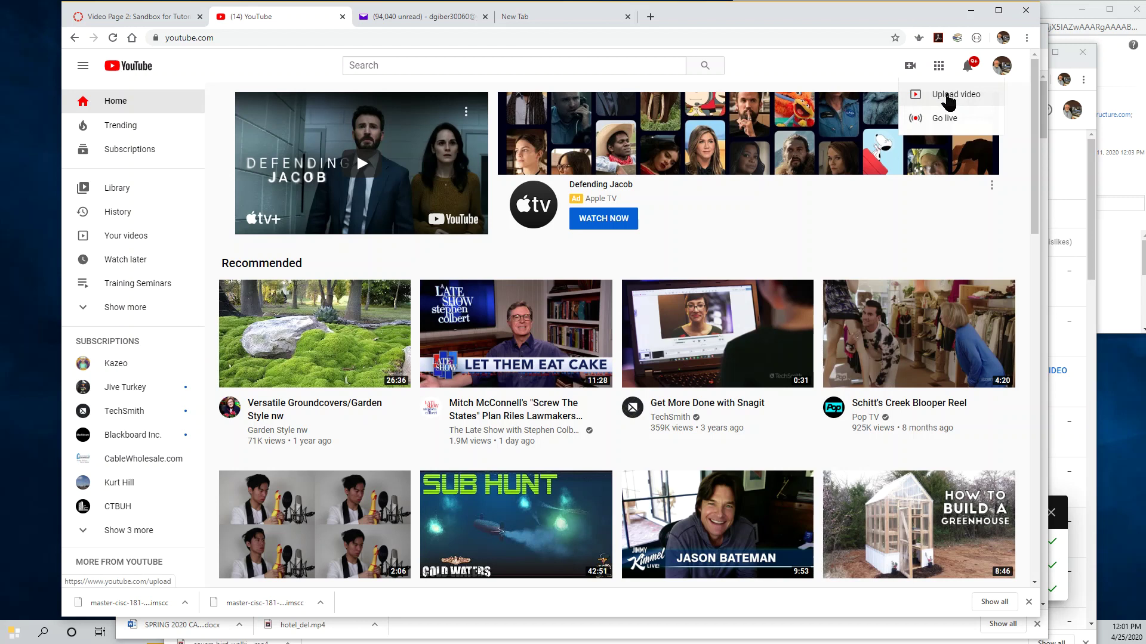
{"action": "left_click", "coordinate": [947, 98]}
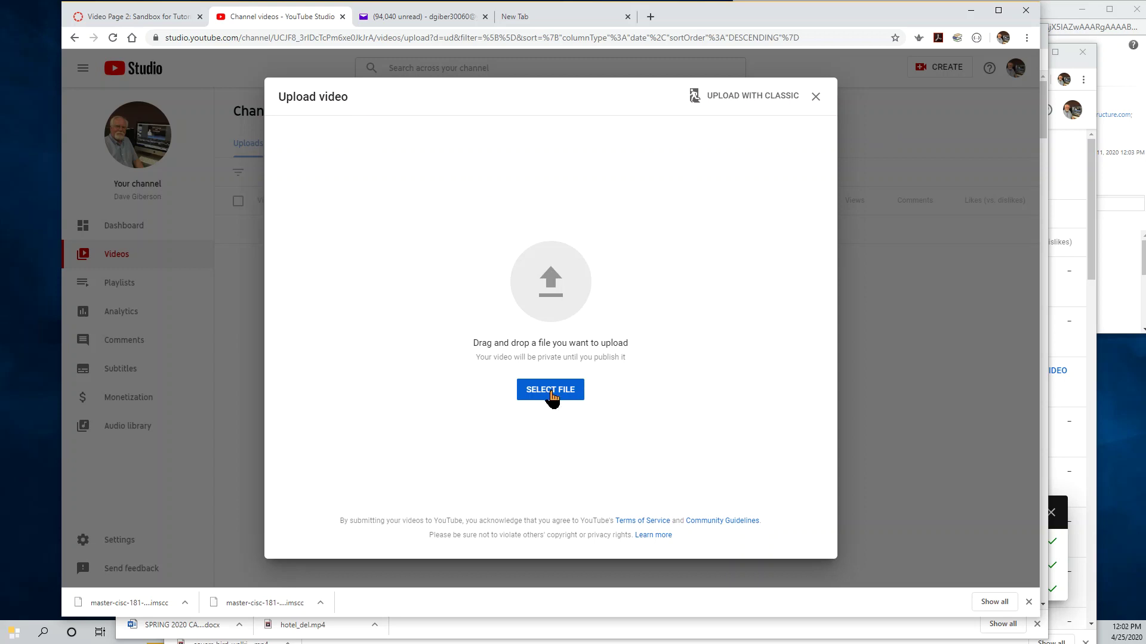
Step: Upload IMG_1932.MOV from the This PC > Videos folder
{"action": "left_click", "coordinate": [552, 394]}
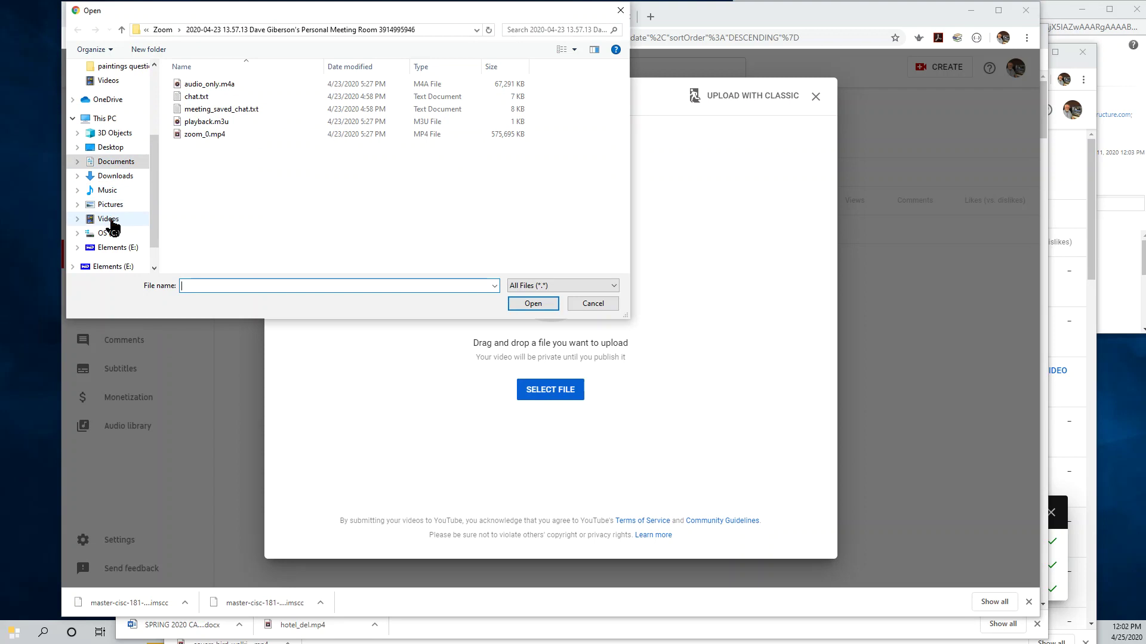
{"action": "left_click", "coordinate": [109, 220]}
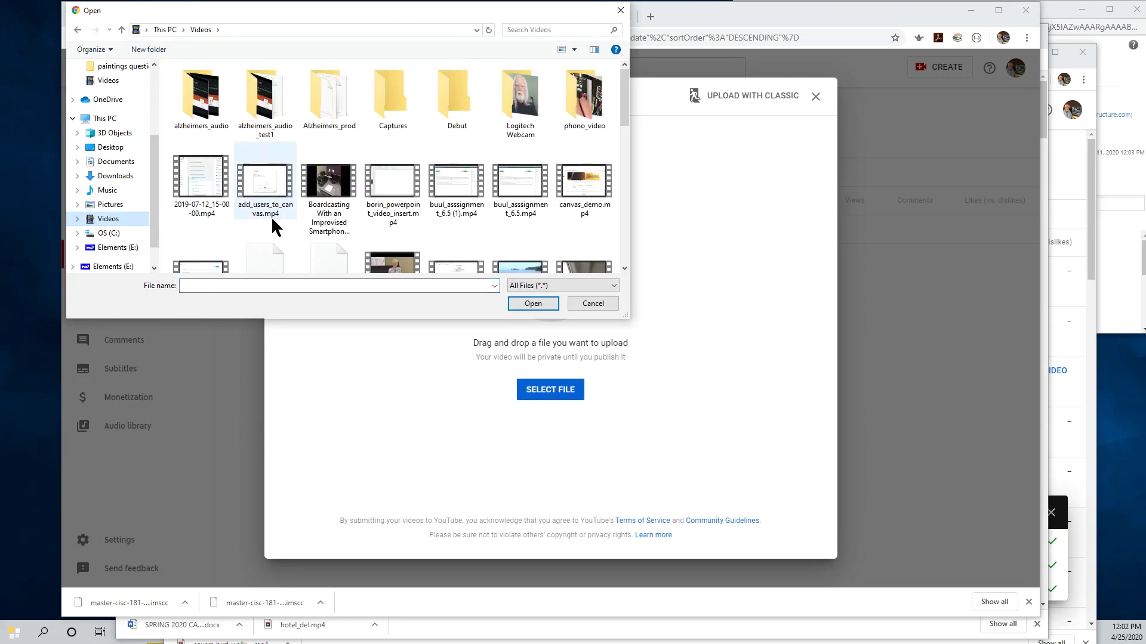
{"action": "scroll", "coordinate": [312, 235], "scroll_direction": "down", "scroll_amount": 3}
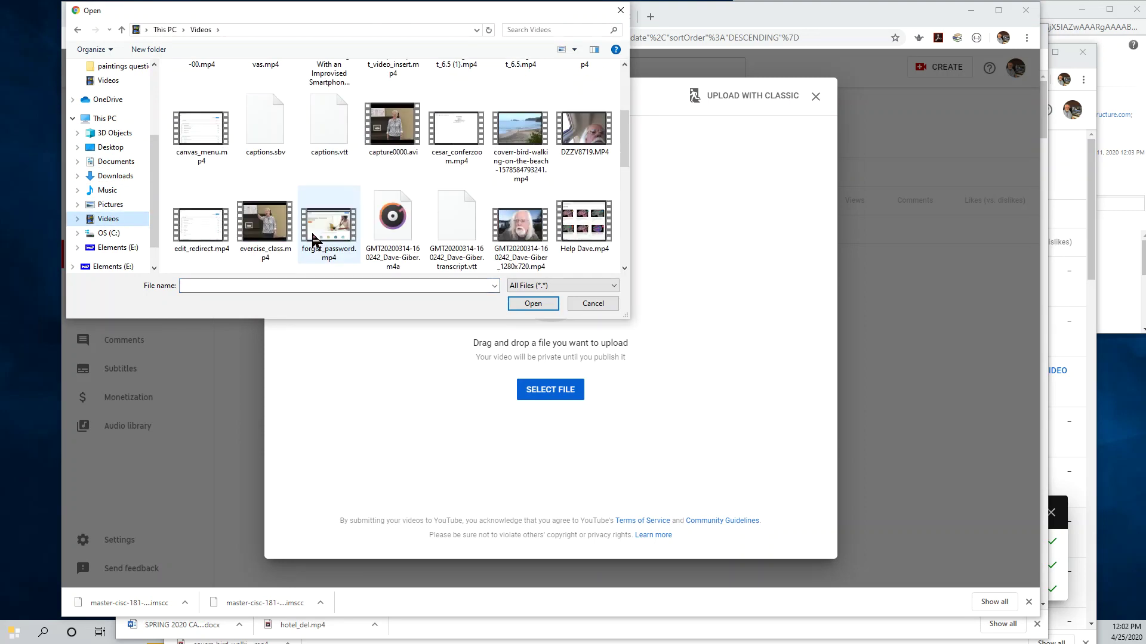
{"action": "scroll", "coordinate": [363, 225], "scroll_direction": "up", "scroll_amount": 3}
{"action": "scroll", "coordinate": [367, 221], "scroll_direction": "down", "scroll_amount": 7}
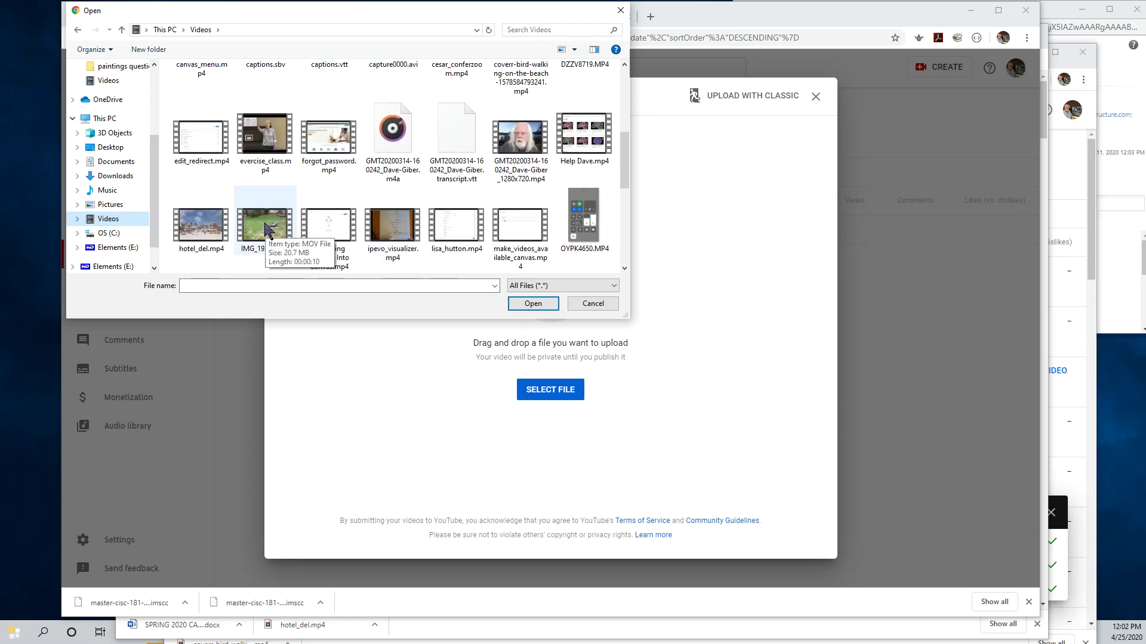
{"action": "left_click", "coordinate": [266, 230]}
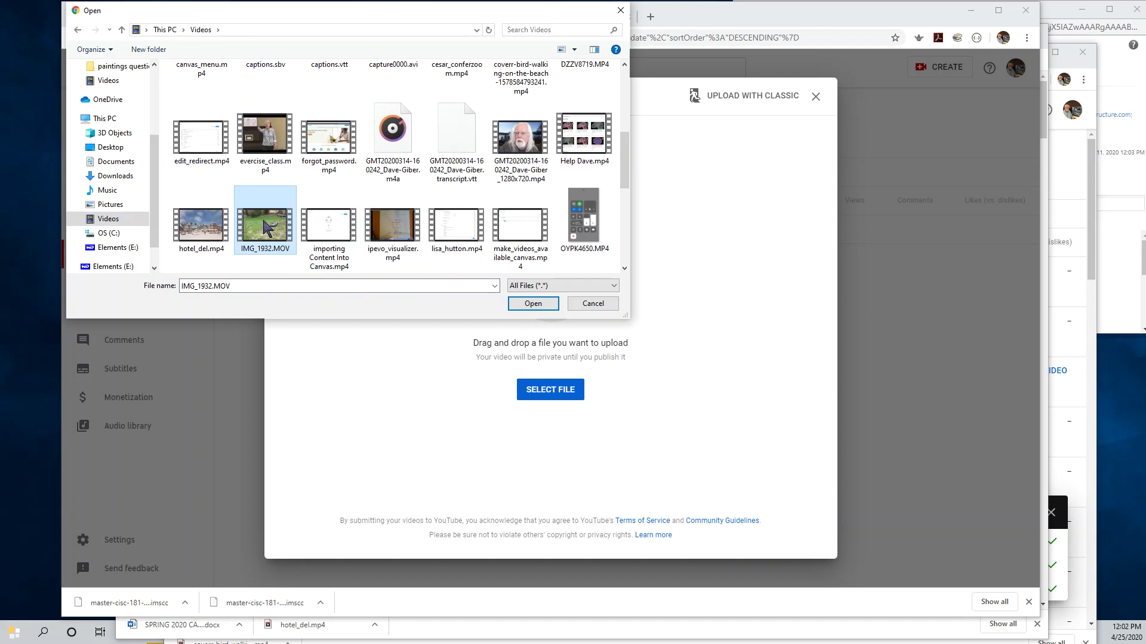
{"action": "left_click", "coordinate": [533, 304]}
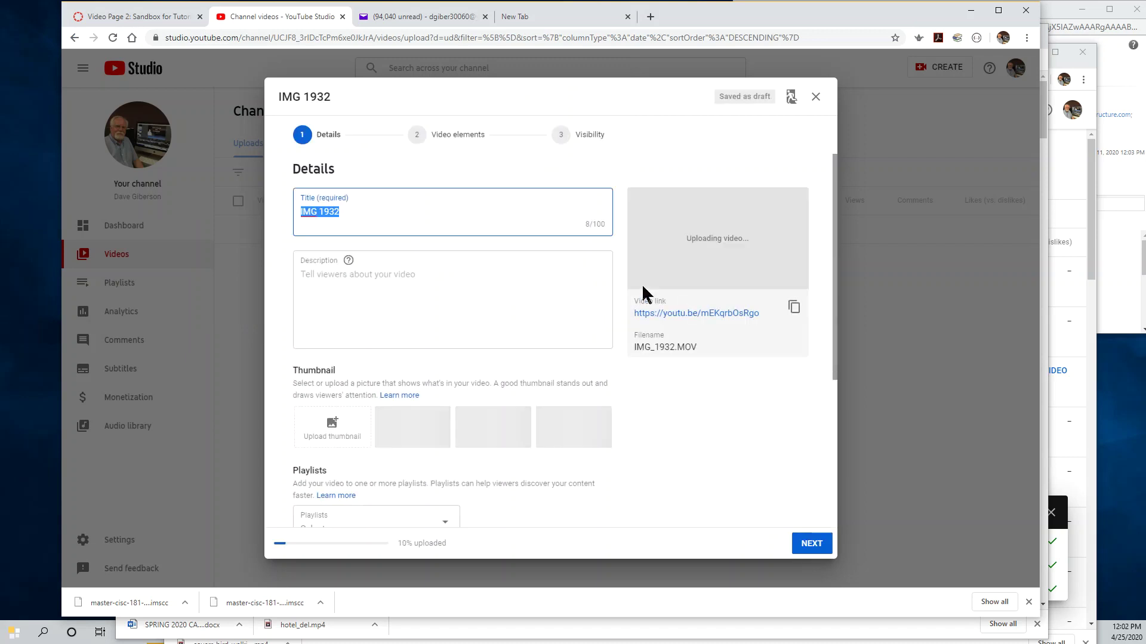
Step: Replace the title 'IMG 1932' with 'Stupid Dog' and continue toward Visibility
{"action": "left_click", "coordinate": [346, 210]}
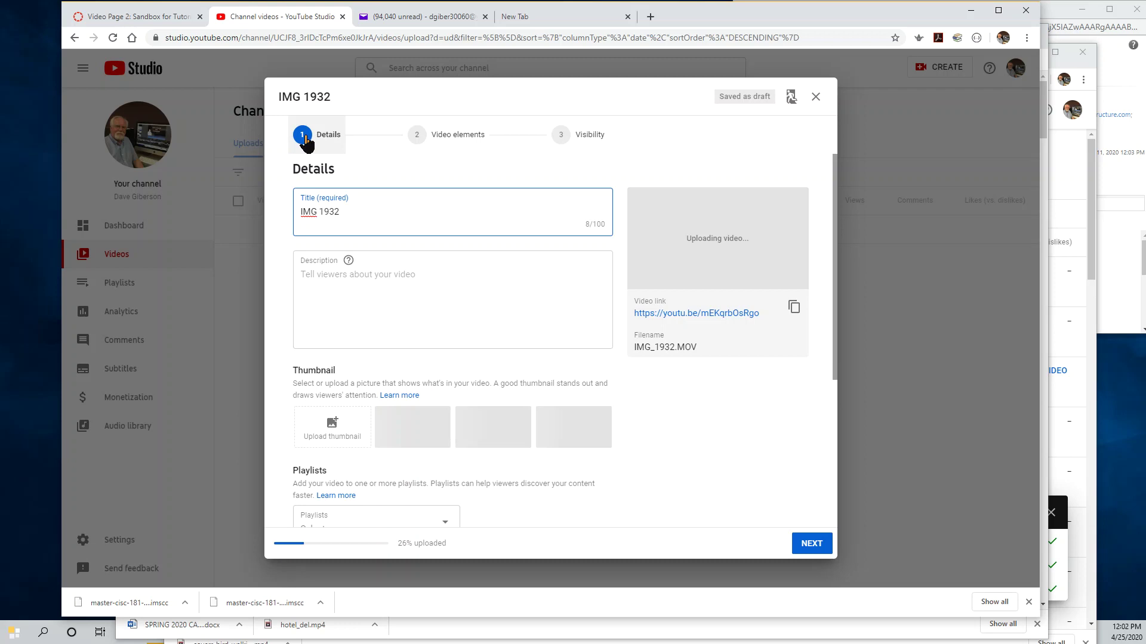
{"action": "left_click_drag", "start_coordinate": [344, 212], "coordinate": [290, 216]}
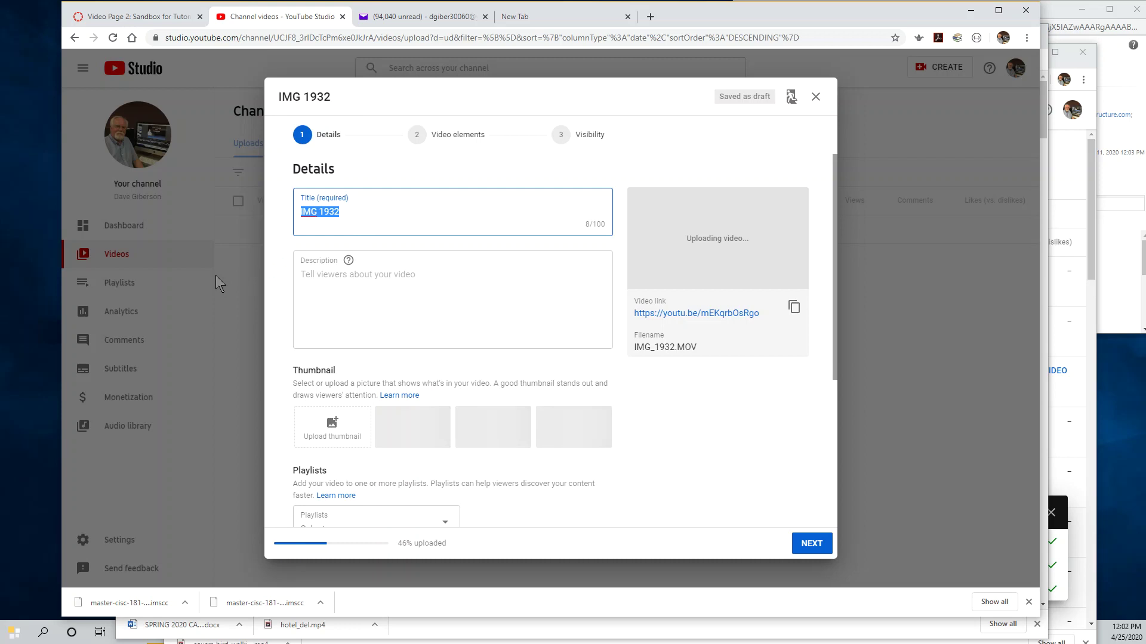
{"action": "type", "text": "Stupid Dog"}
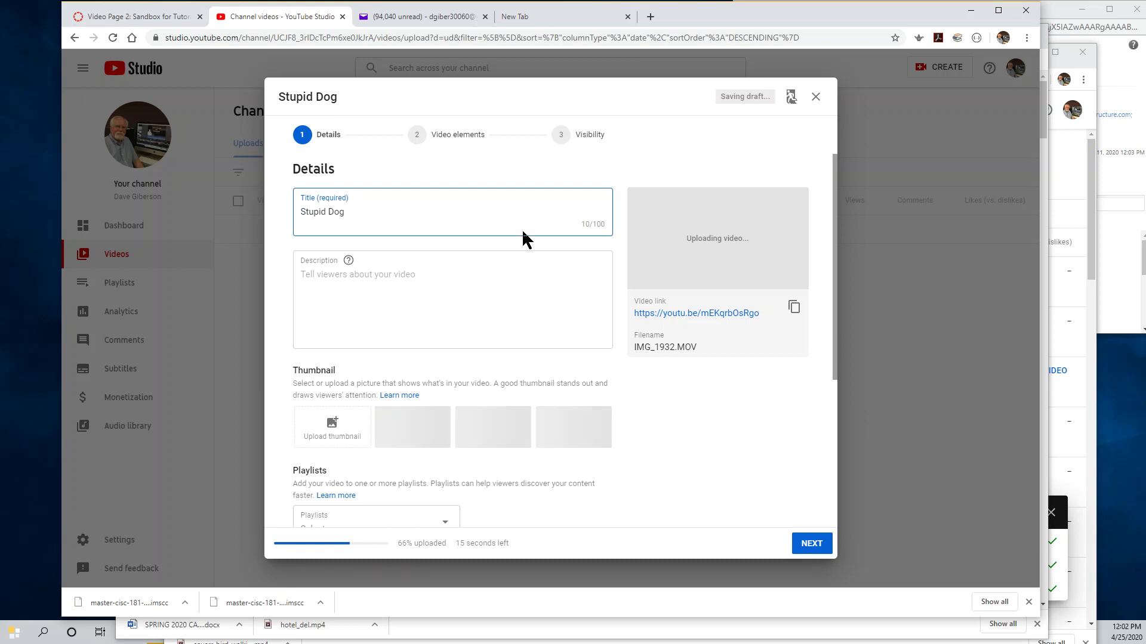
{"action": "scroll", "coordinate": [517, 285], "scroll_direction": "down", "scroll_amount": 3}
{"action": "scroll", "coordinate": [517, 285], "scroll_direction": "down", "scroll_amount": 1}
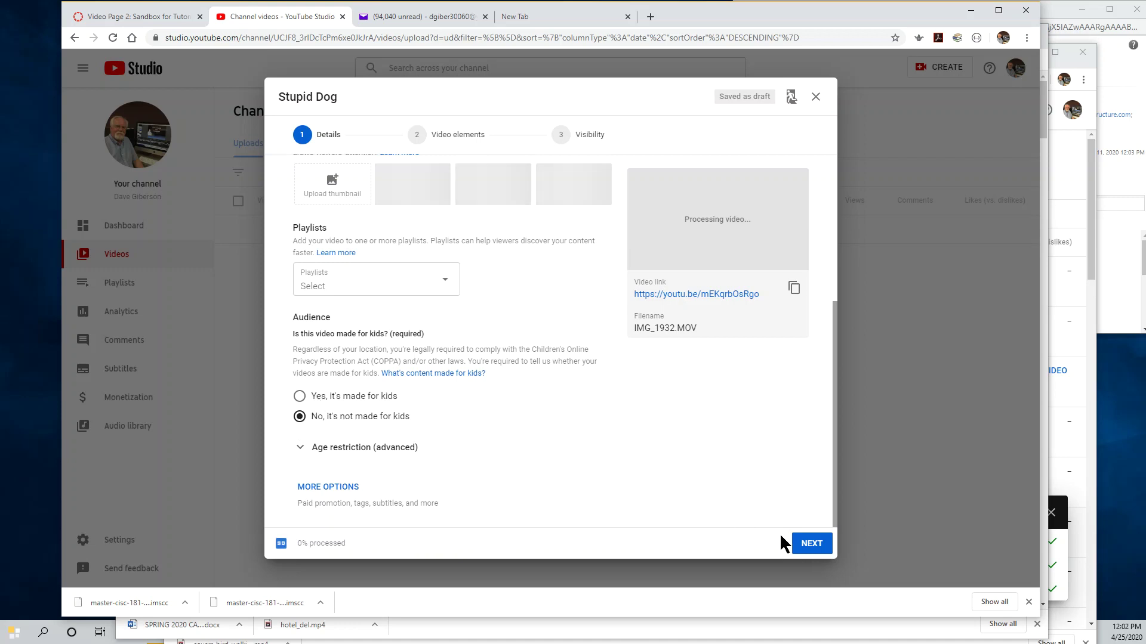
{"action": "left_click", "coordinate": [809, 552]}
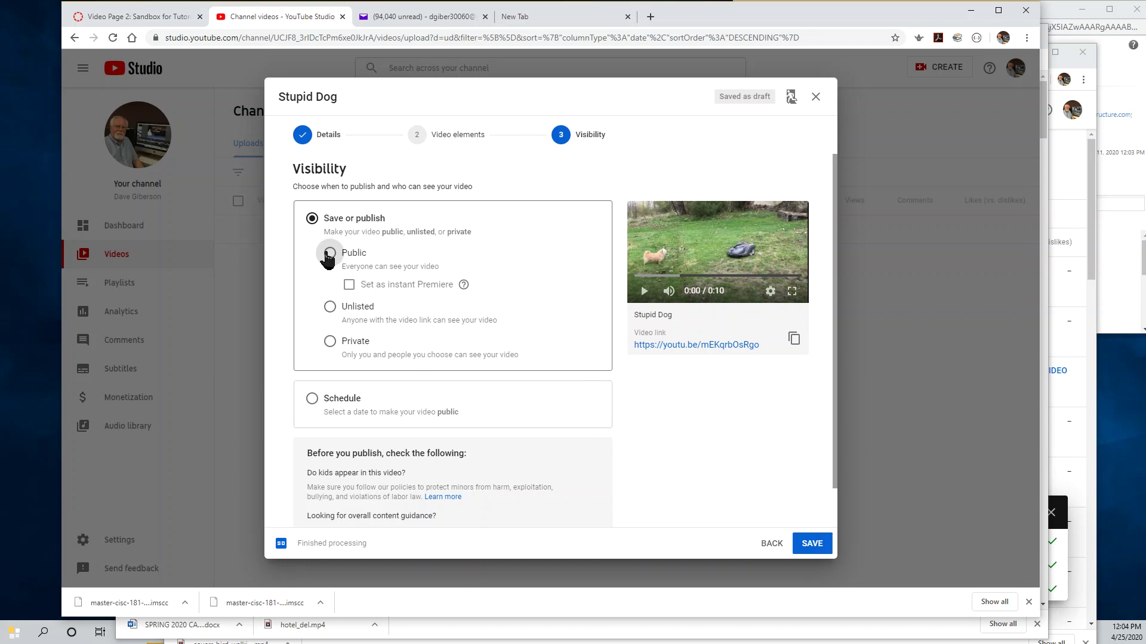
Step: Set the video's visibility to Unlisted and save it
{"action": "left_click", "coordinate": [329, 257]}
{"action": "left_click", "coordinate": [331, 309]}
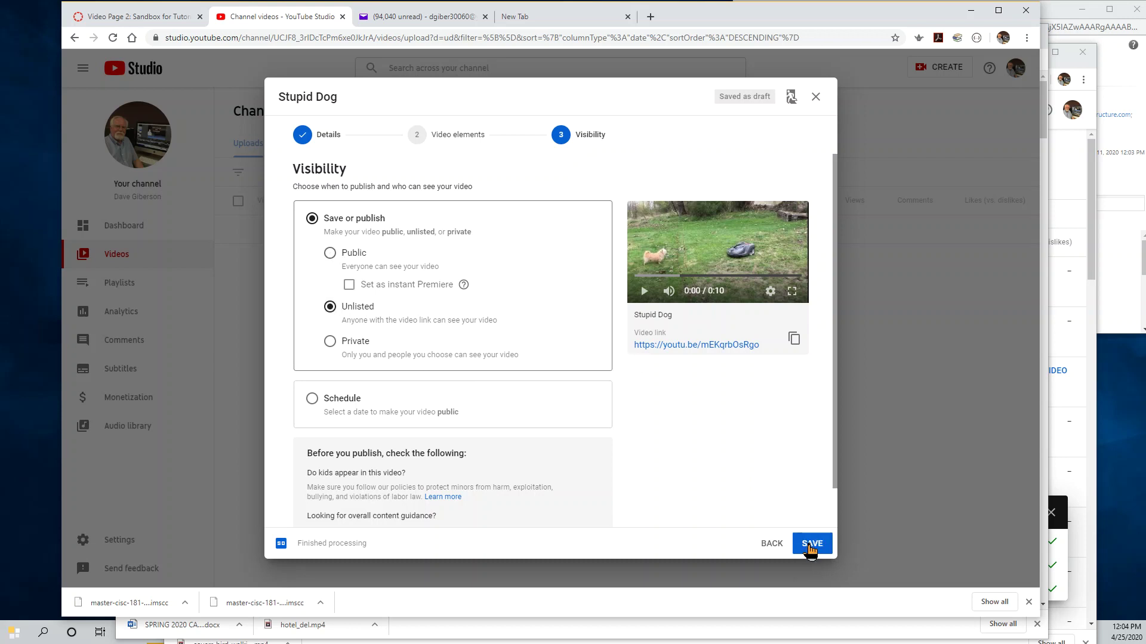
{"action": "left_click", "coordinate": [811, 544]}
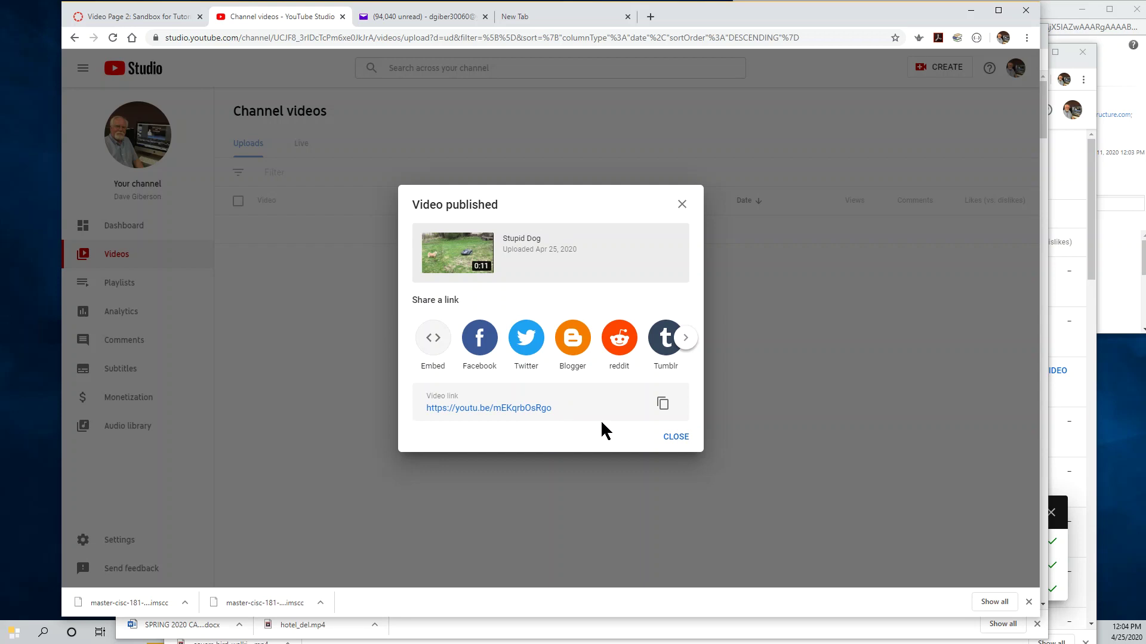
Step: Close the Video published dialog and check the Stupid Dog row shows Unlisted
{"action": "left_click", "coordinate": [683, 439]}
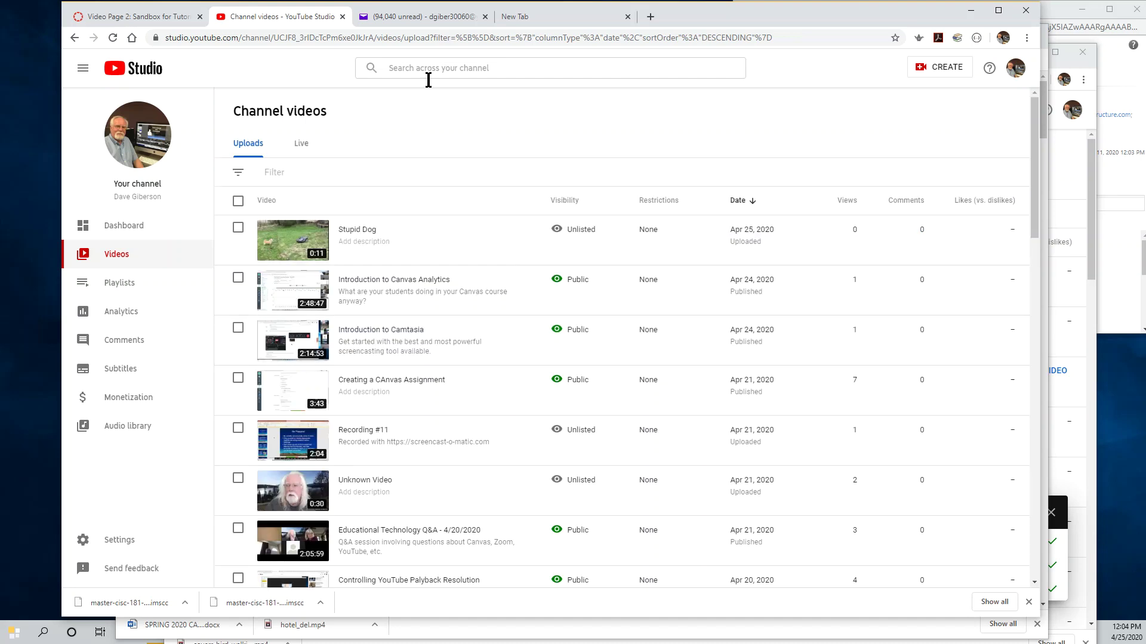
{"action": "mouse_move", "coordinate": [351, 258]}
{"action": "mouse_move", "coordinate": [334, 236]}
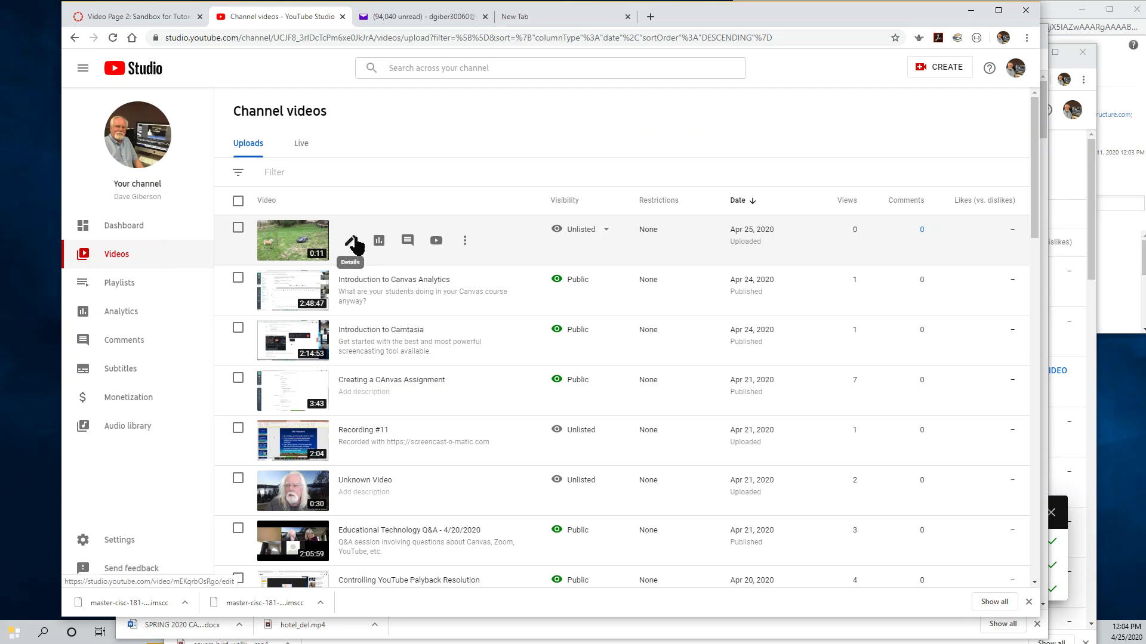
Step: Open Stupid Dog's Details page and copy its Video link
{"action": "left_click", "coordinate": [351, 243]}
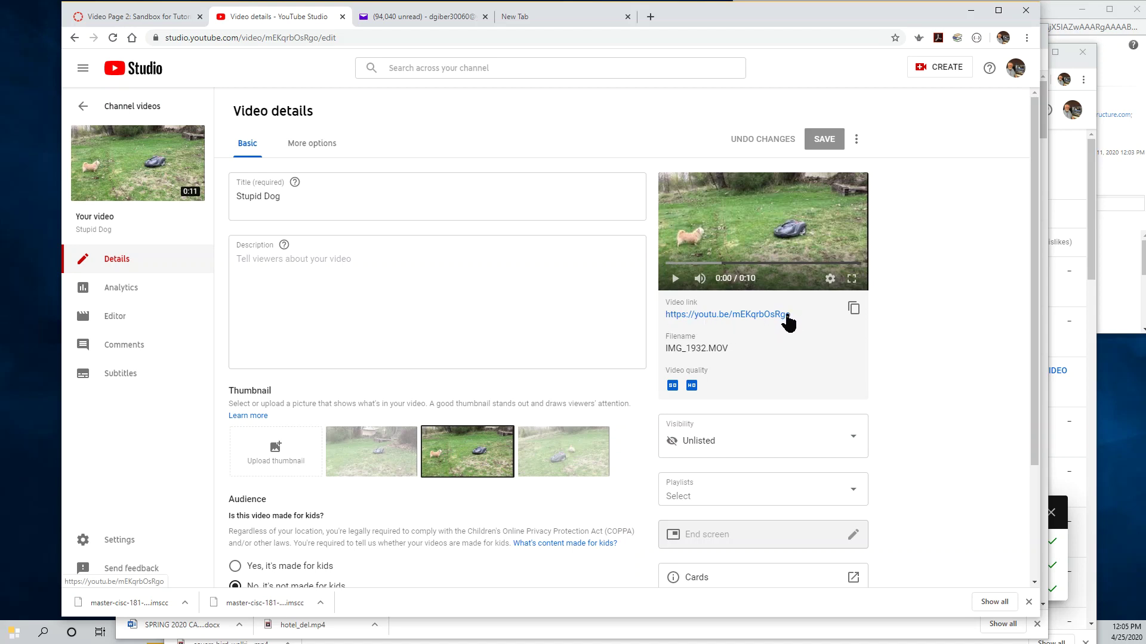
{"action": "left_click", "coordinate": [853, 310]}
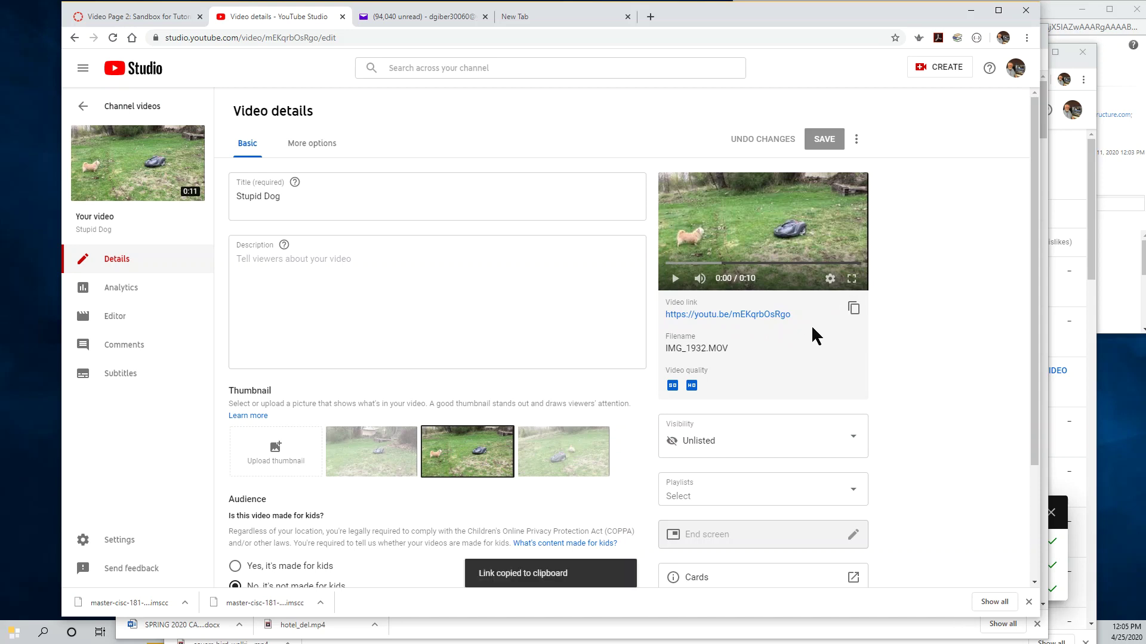